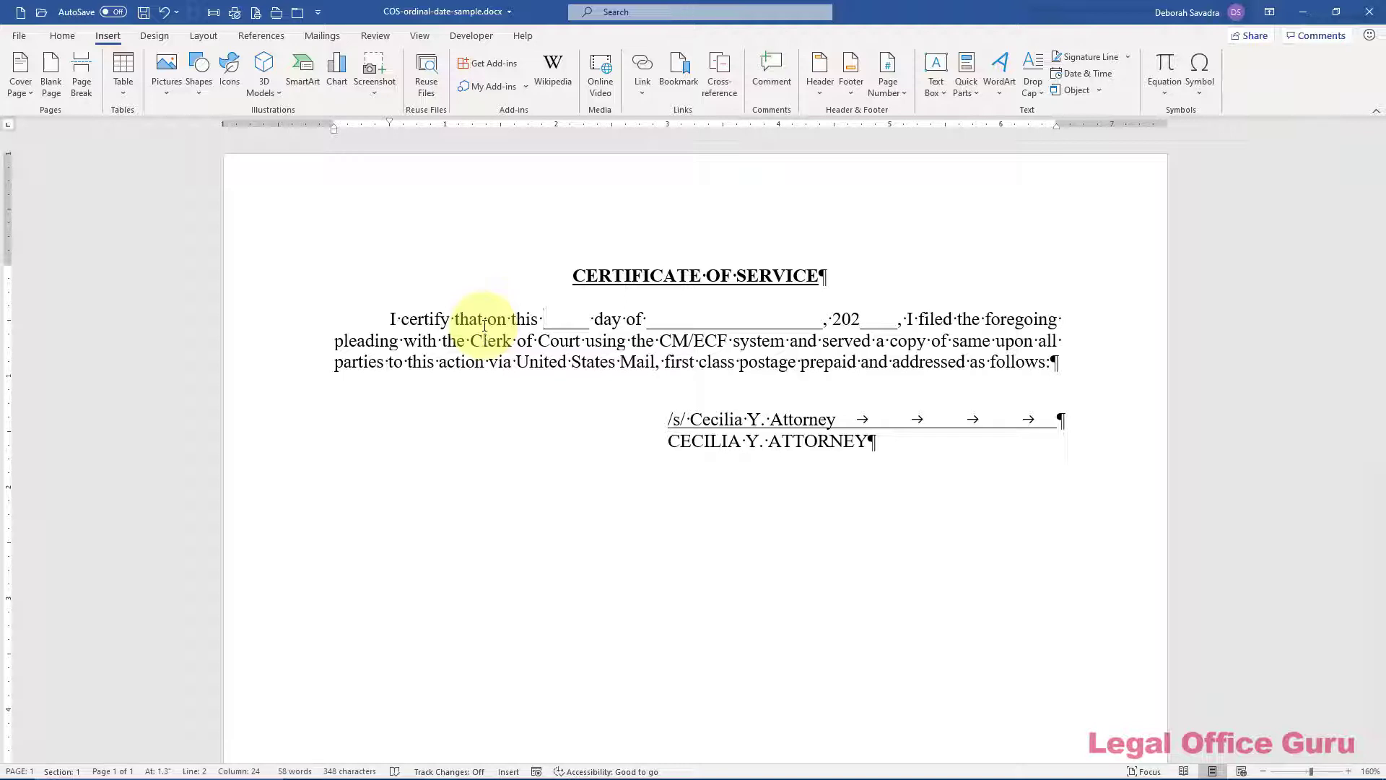
In the Field dialog, choose the Date and Time SaveDate field with the d MMMM yyyy format
click(1085, 77)
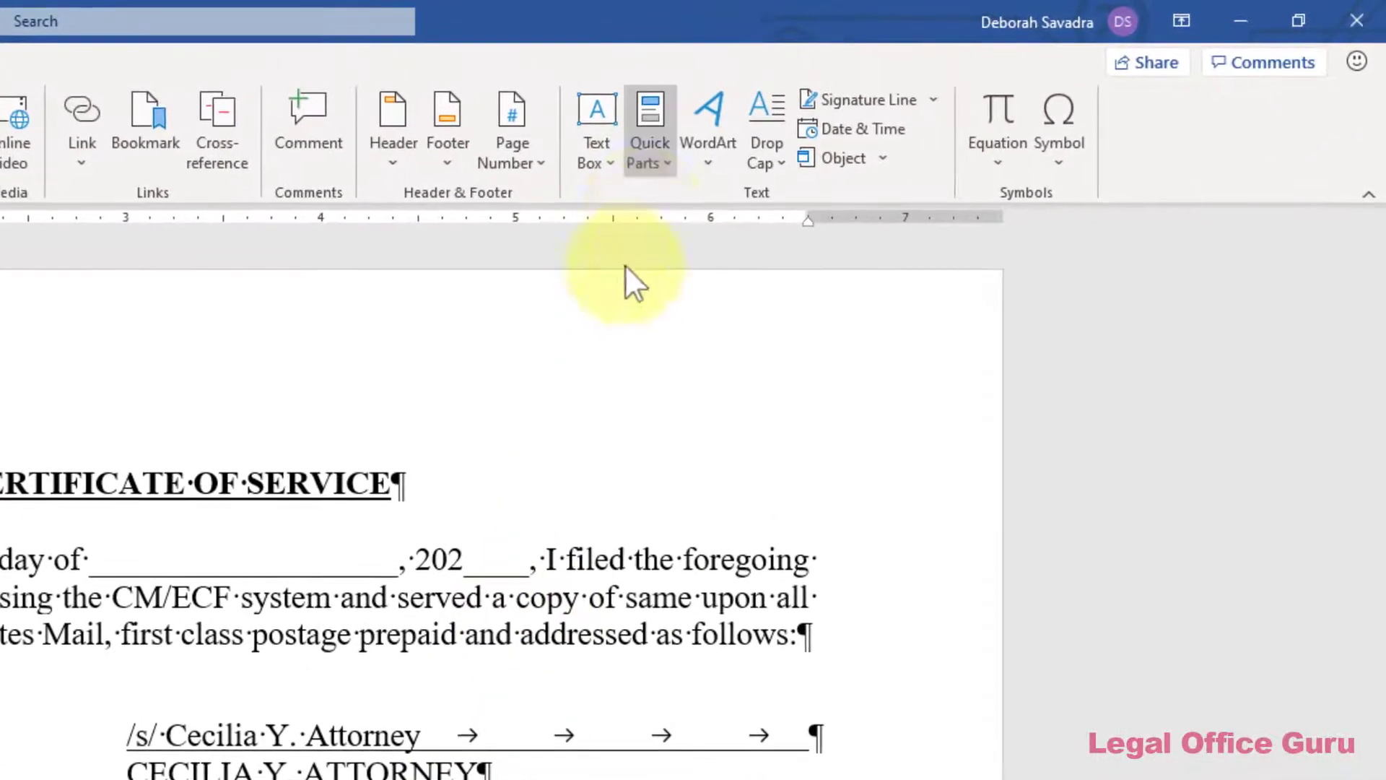
click(652, 164)
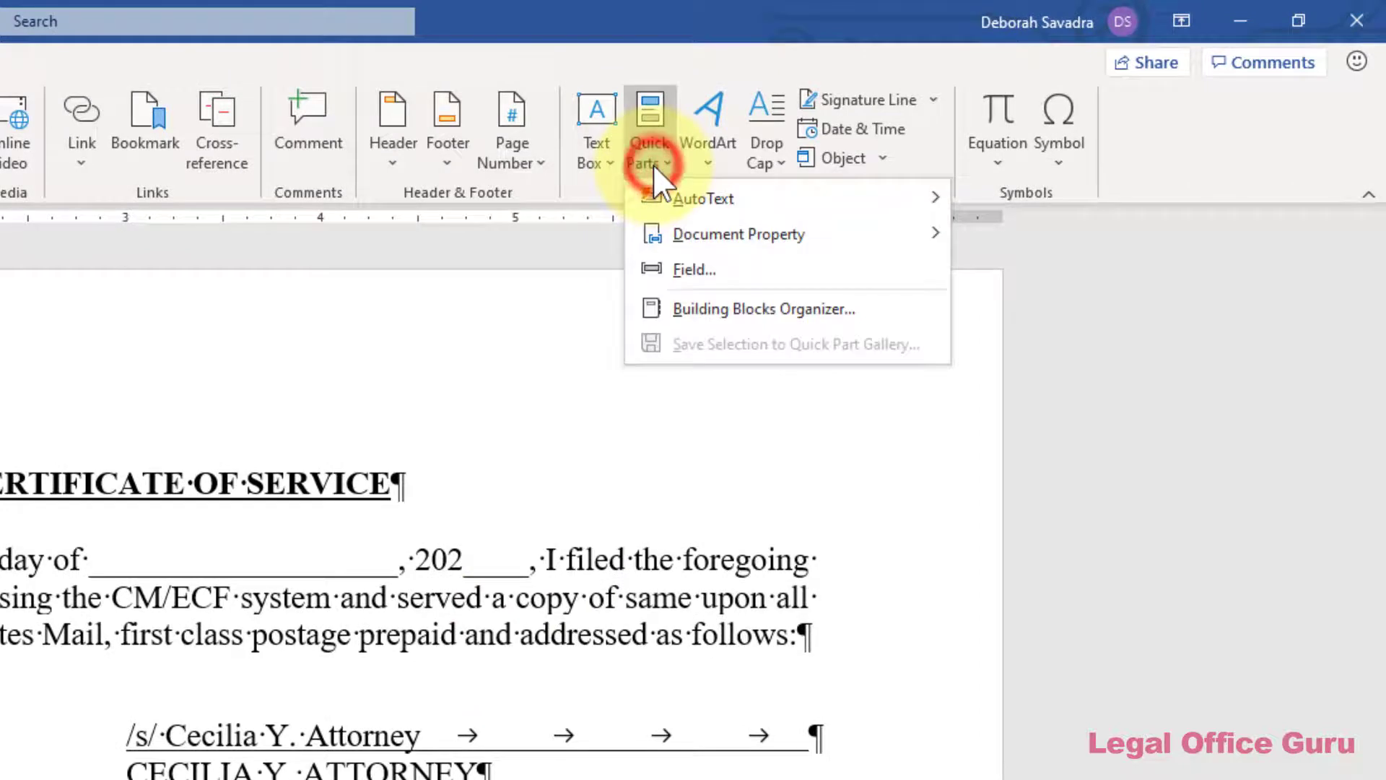
click(678, 272)
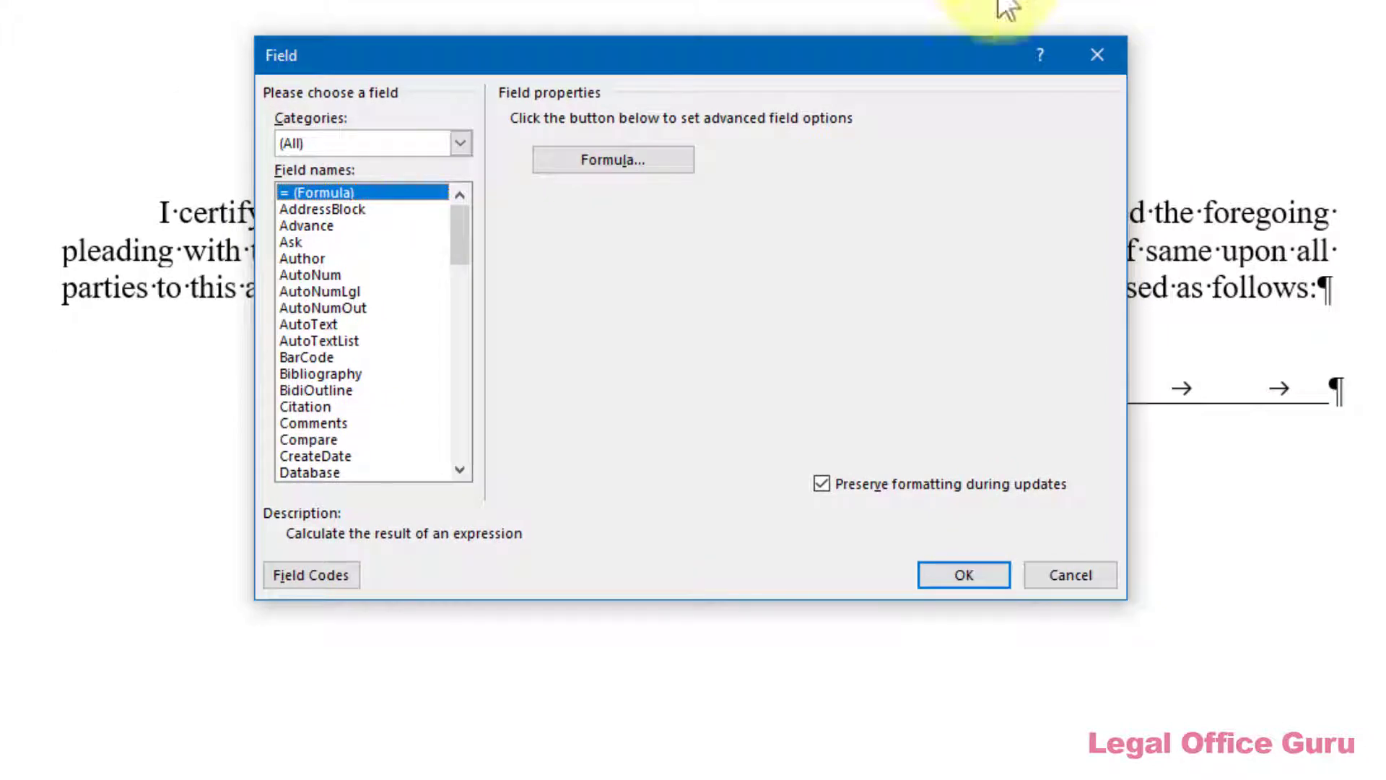
click(460, 143)
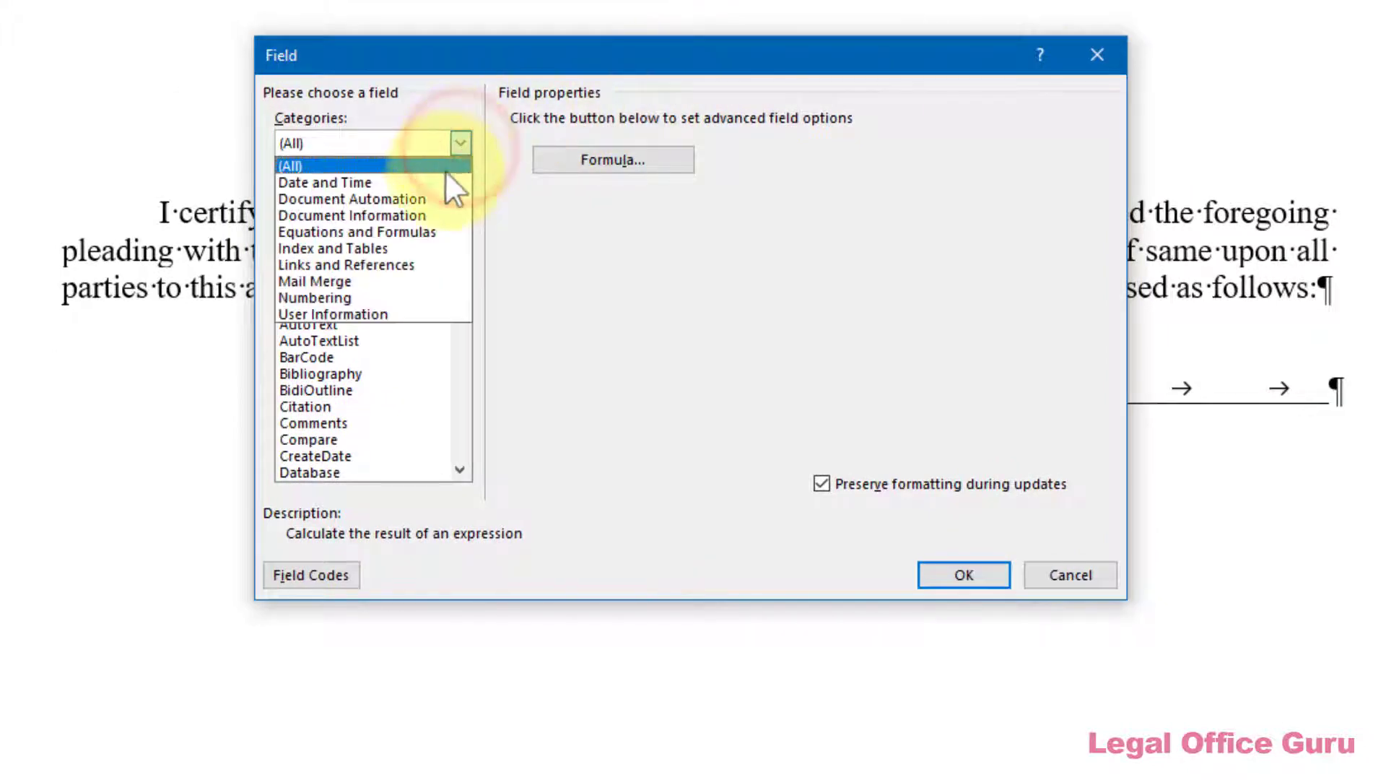
click(439, 182)
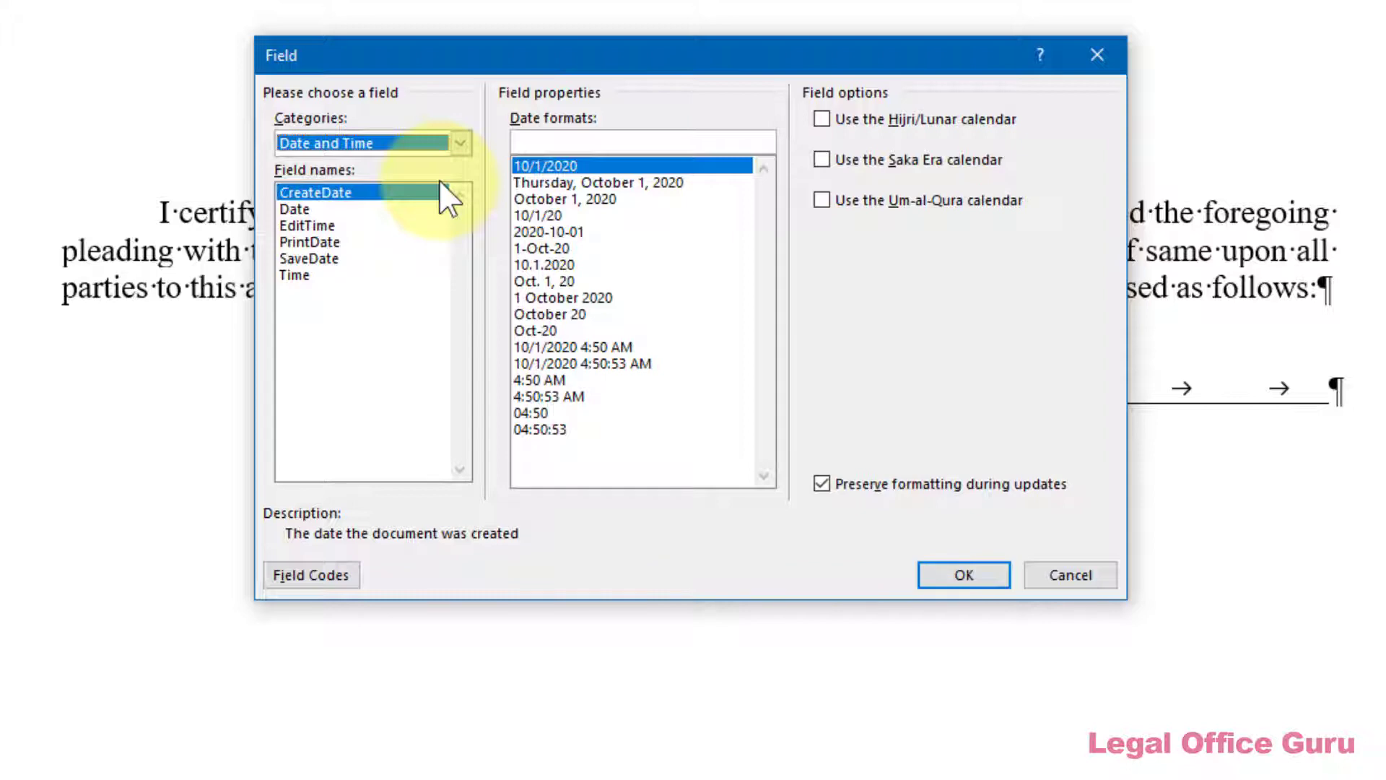
click(395, 210)
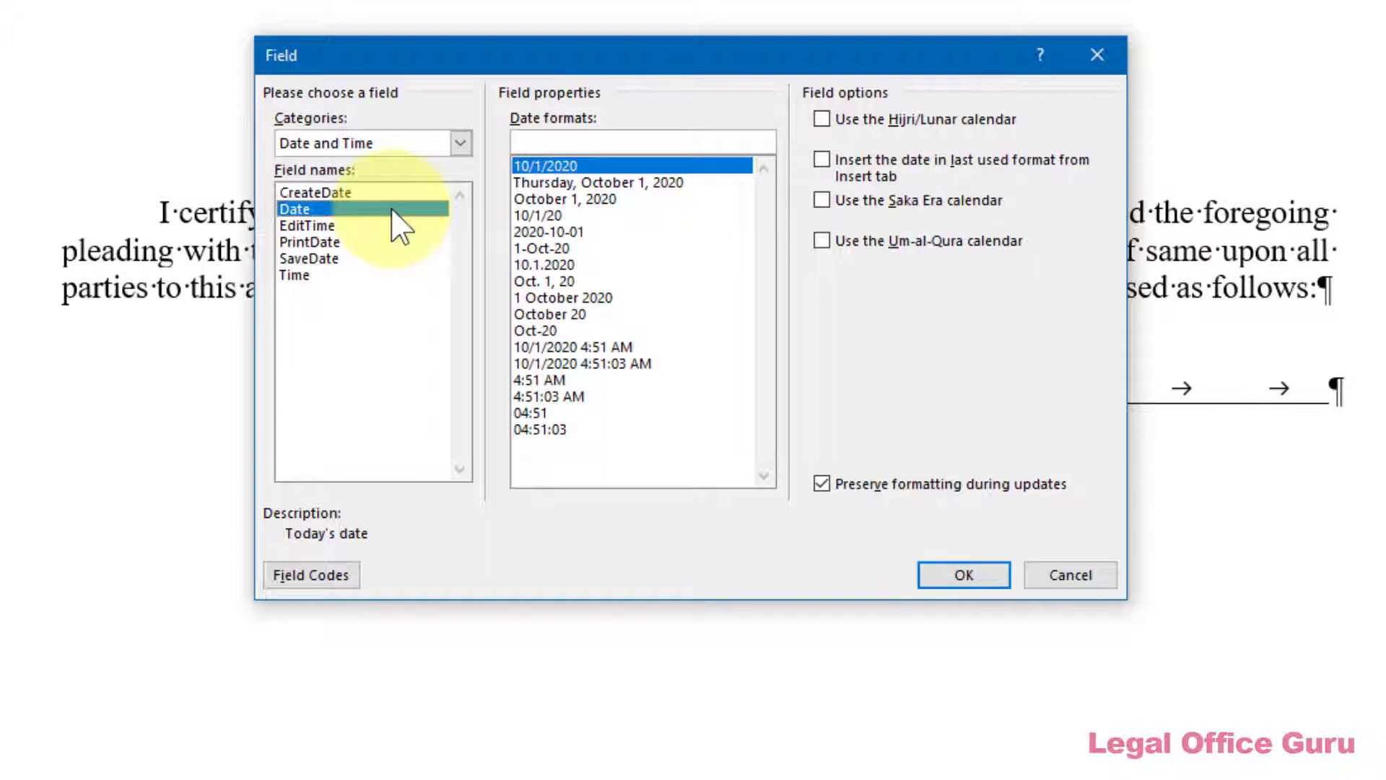
click(379, 257)
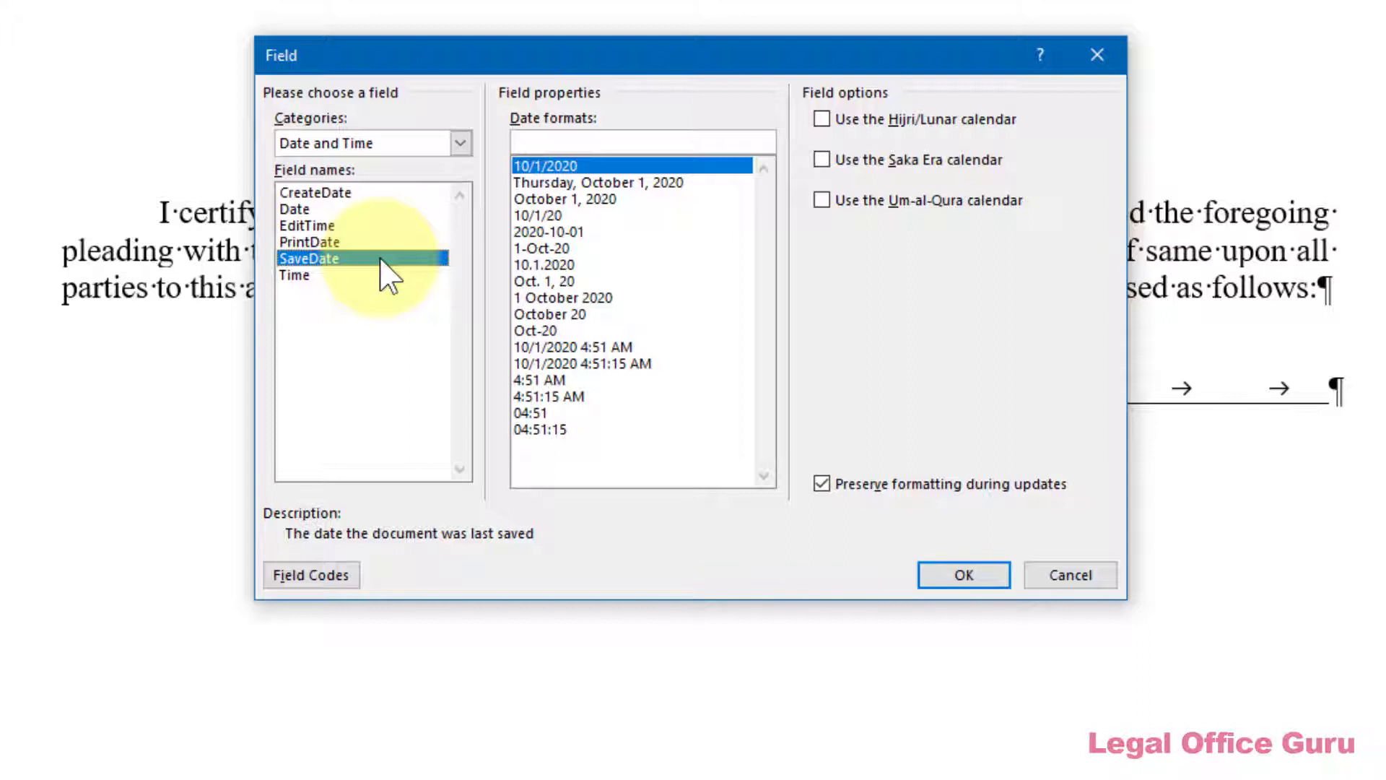
click(528, 294)
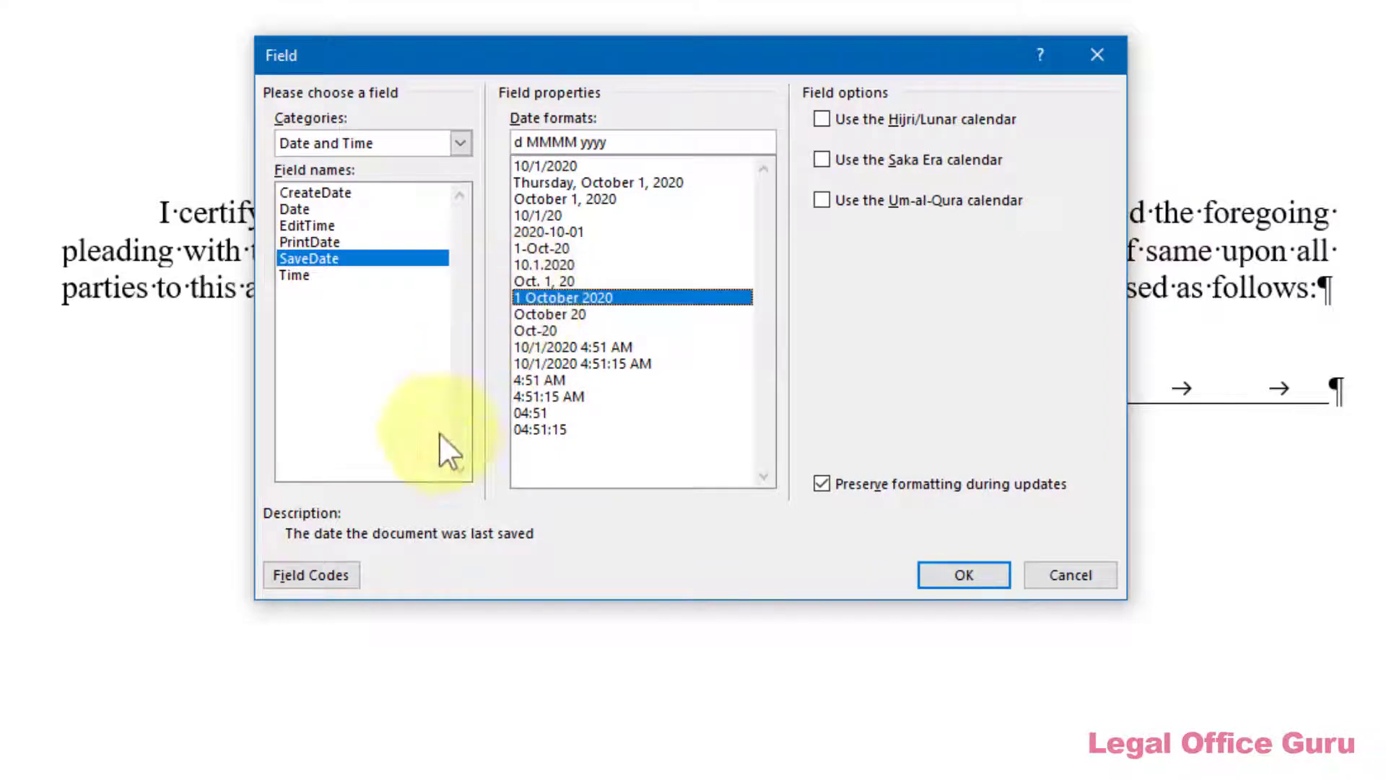
Change the SaveDate field code's date picture from d MMMM yyyy to MMMM, yyyy
click(353, 576)
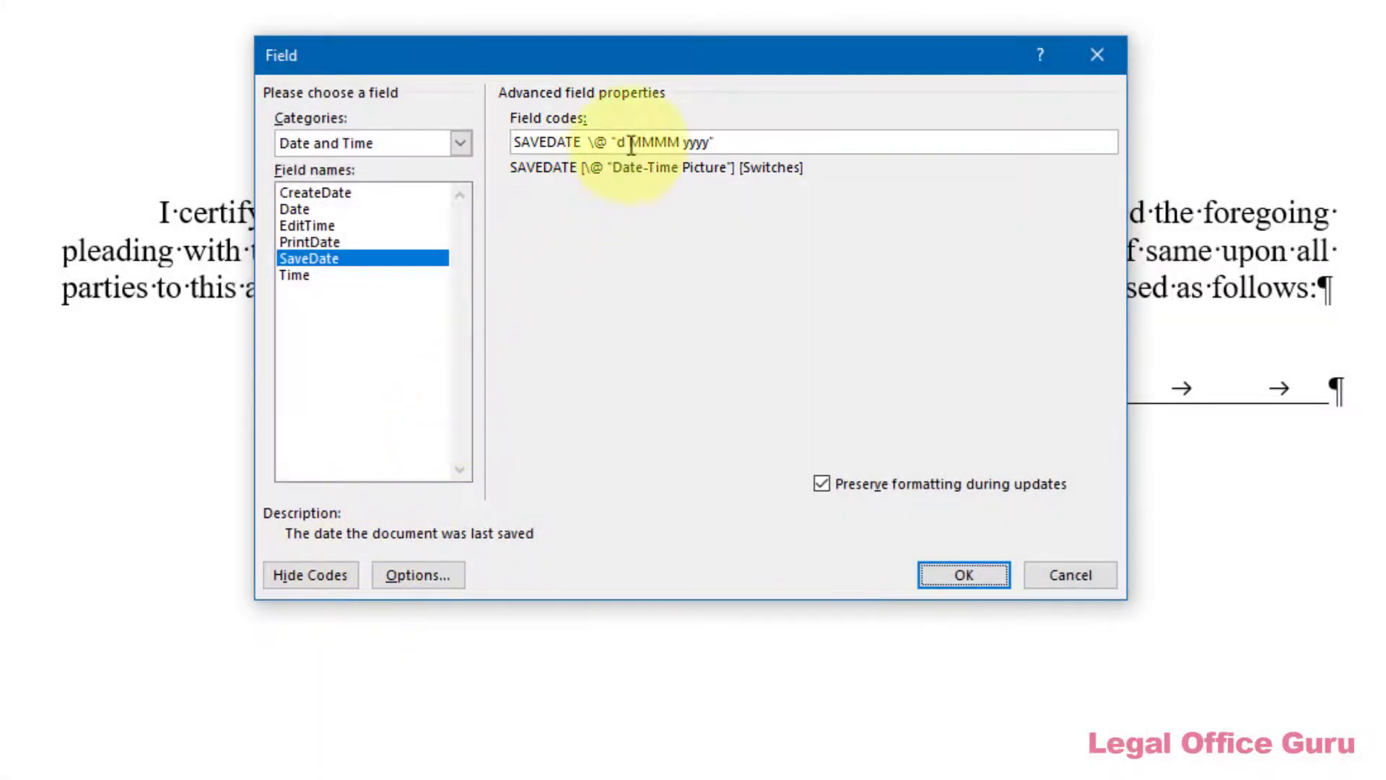
click(632, 143)
click(632, 144)
key(BackSpace)
key(BackSpace)
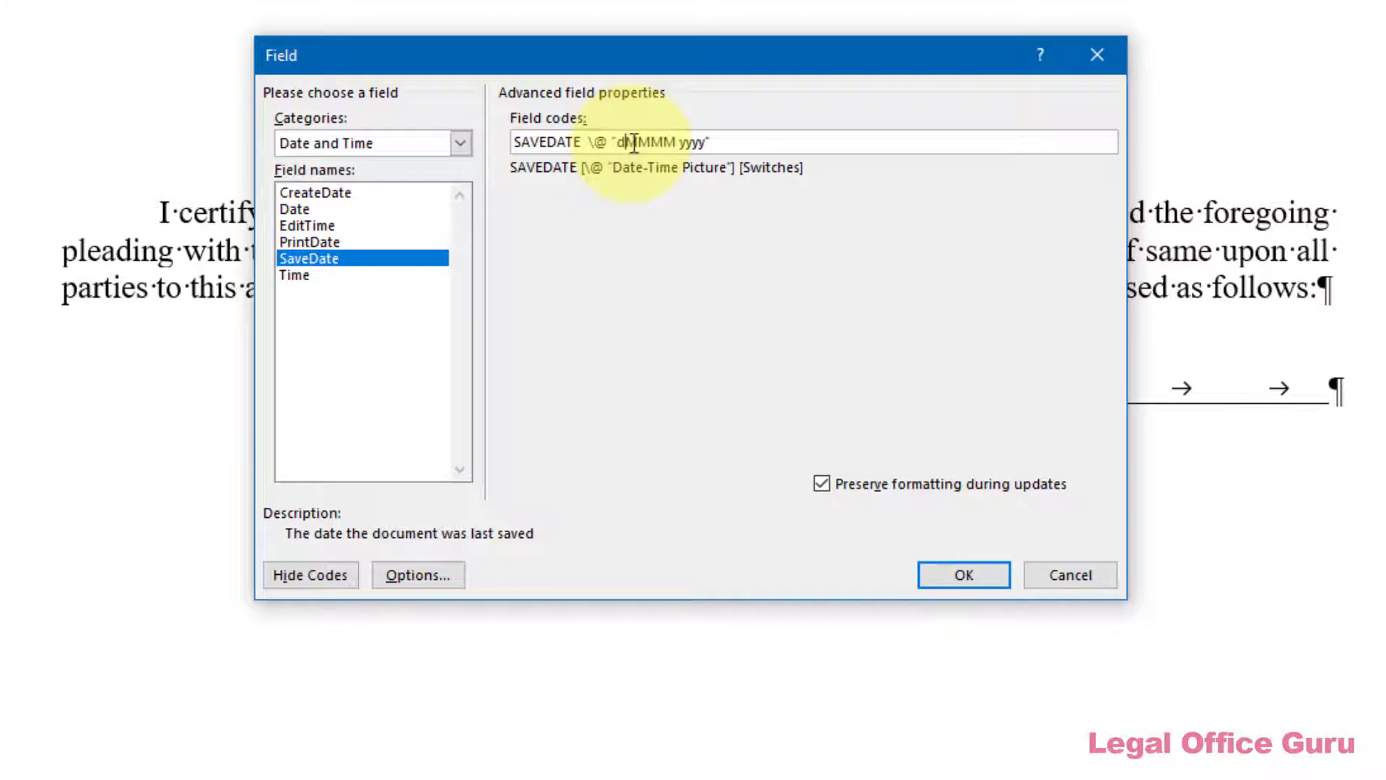
key(Right)
key(Right)
key(Right)
key(Right)
text(,)
click(963, 577)
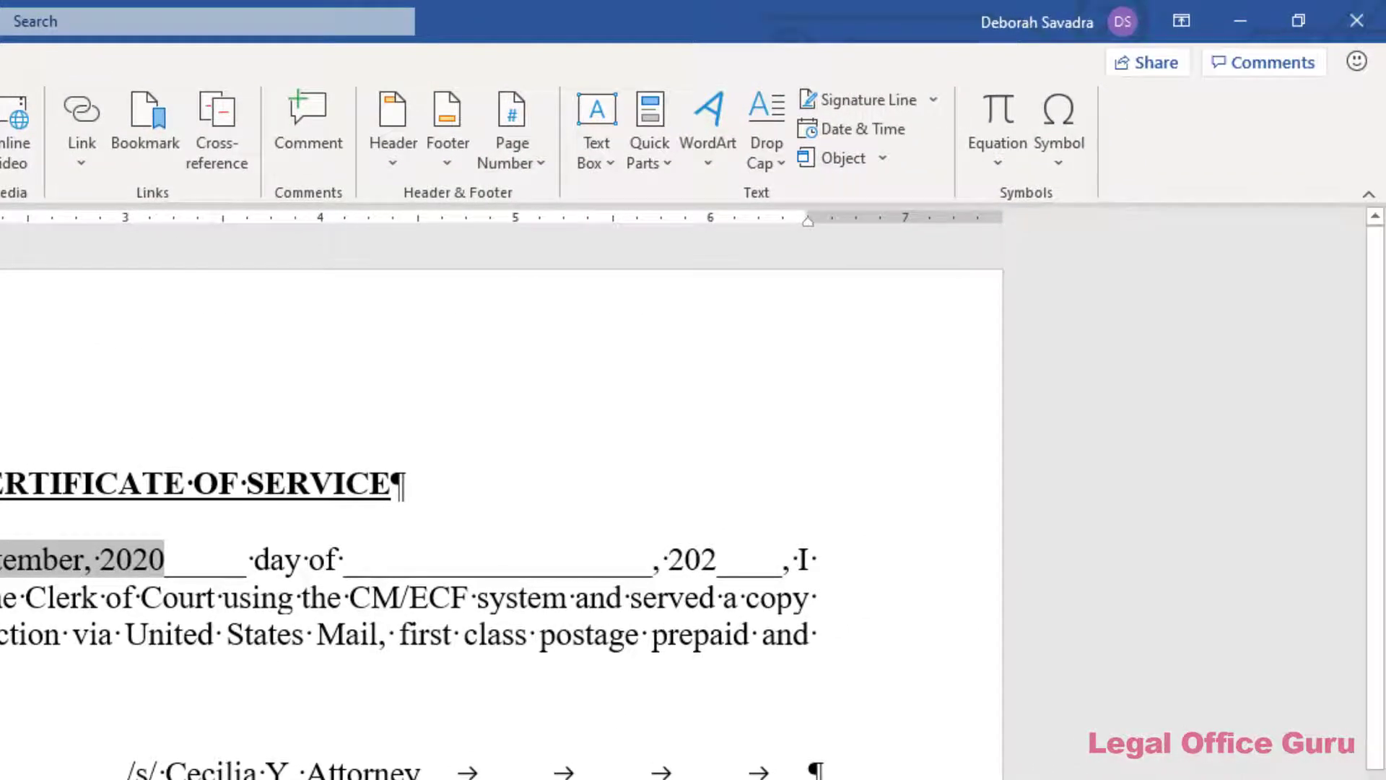
Choose another SaveDate field in the Field dialog with the October 1, 2020 format
click(656, 165)
click(659, 273)
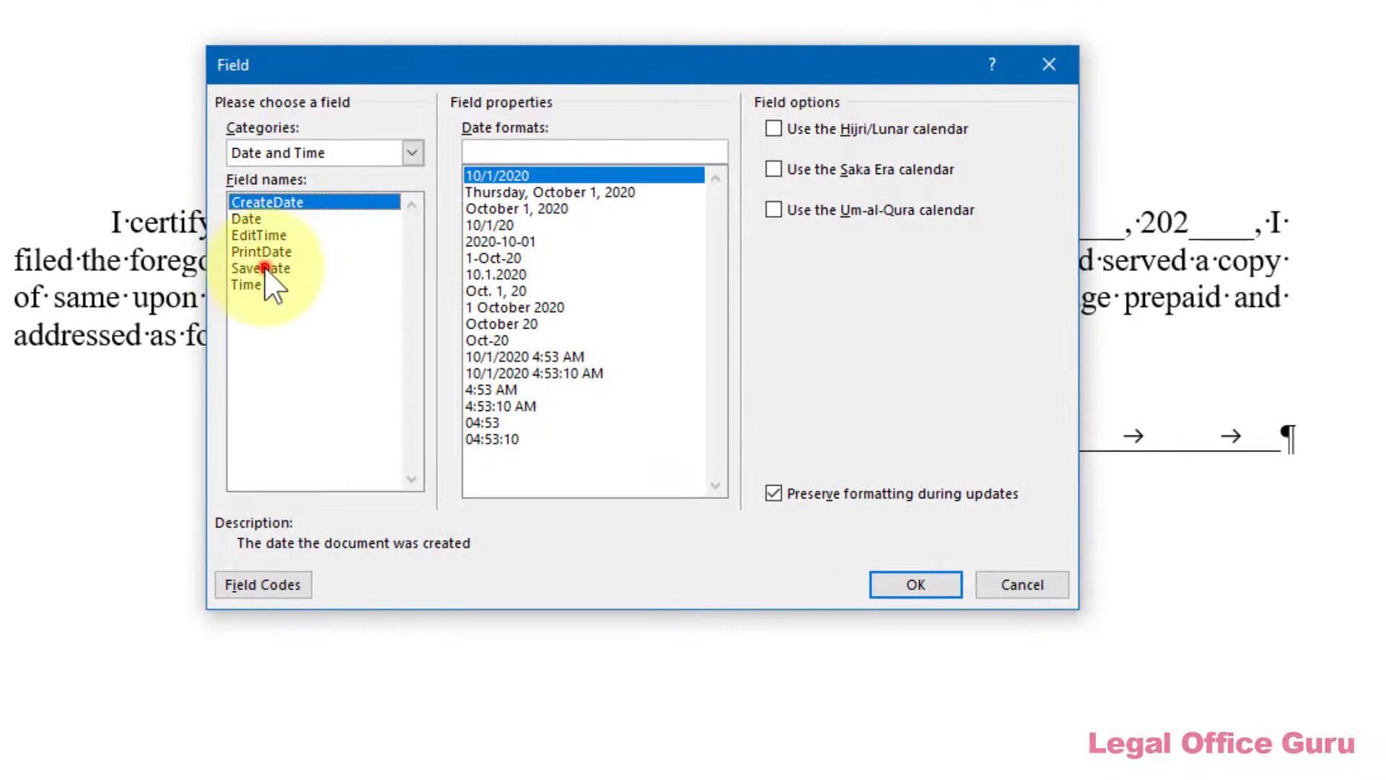
click(0, 479)
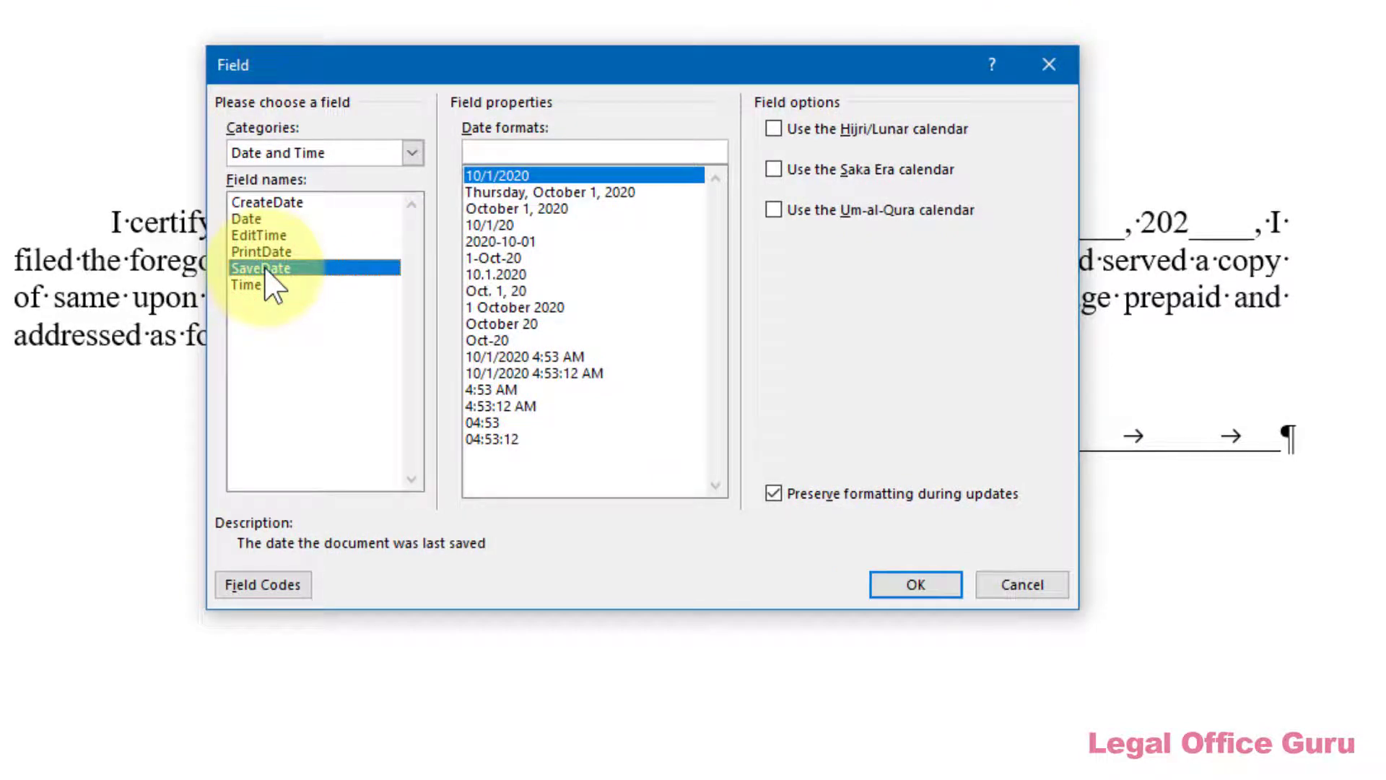
click(515, 209)
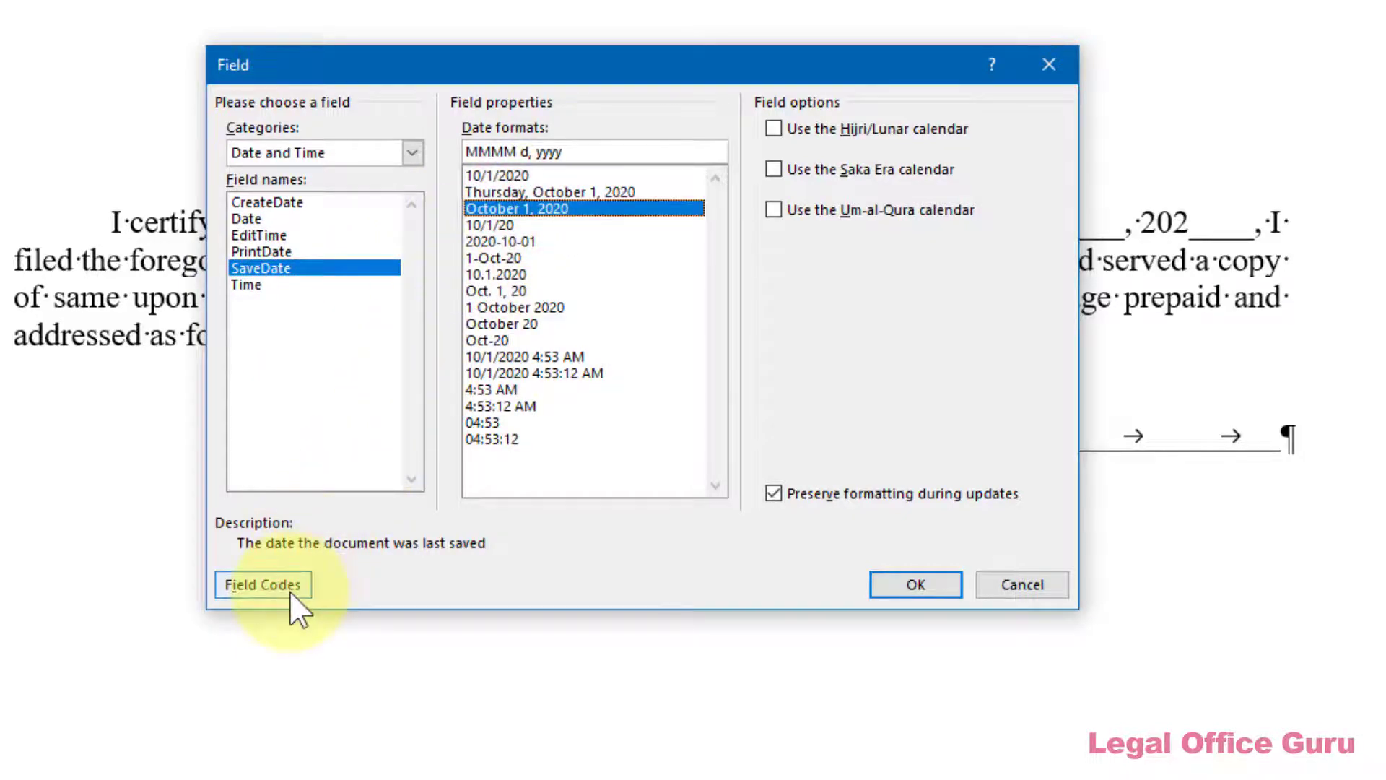
Change the field code's picture to "d", add \*ordinal, and insert the field
click(263, 584)
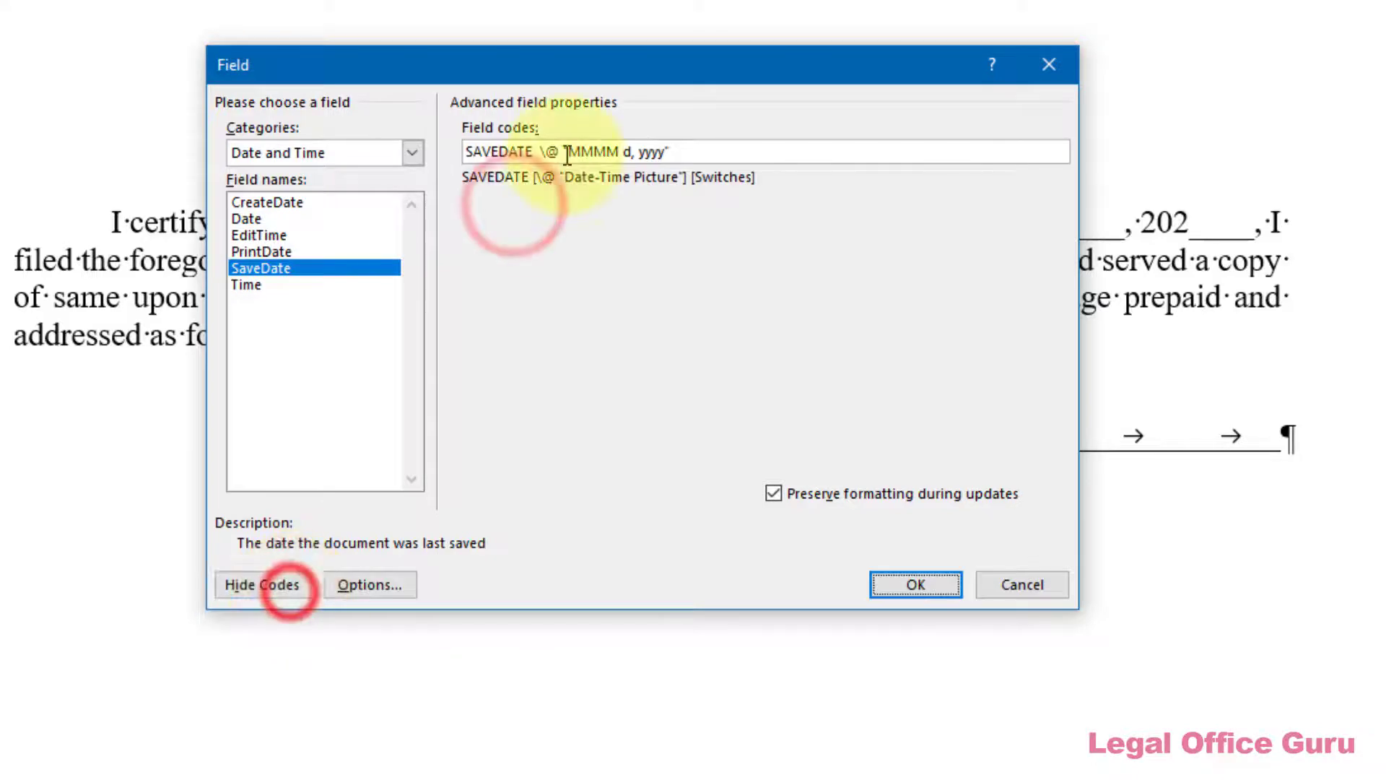
drag(568, 153, 659, 145)
text(d)
key(End)
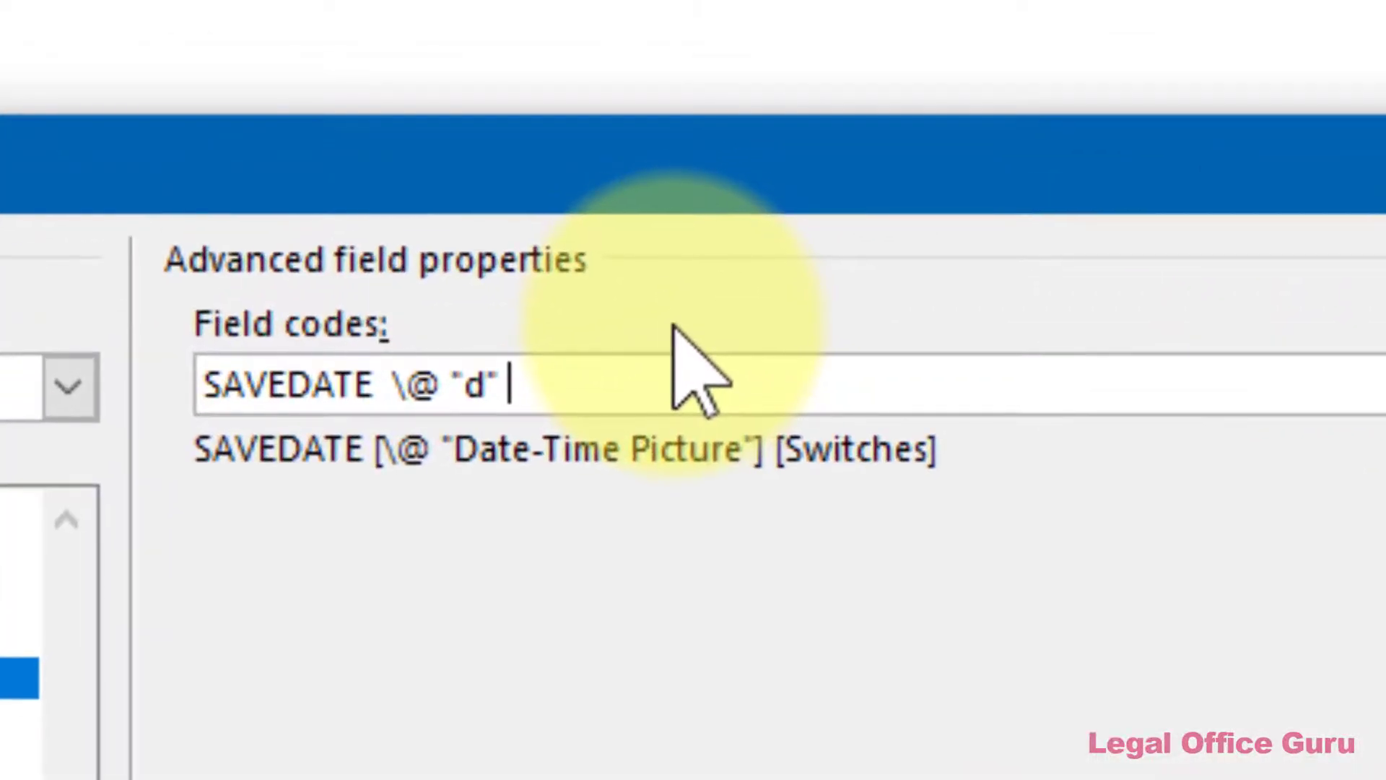
text(\*ordinal)
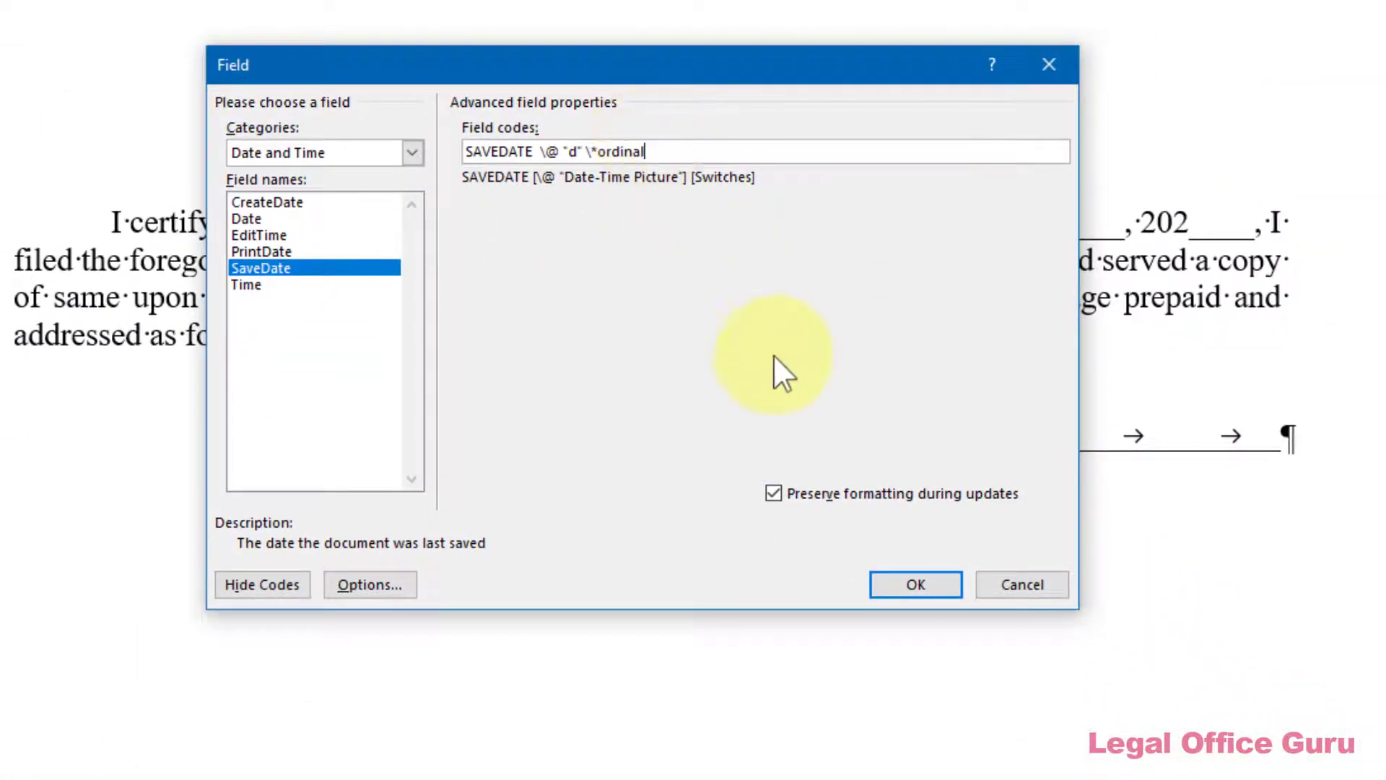
click(899, 588)
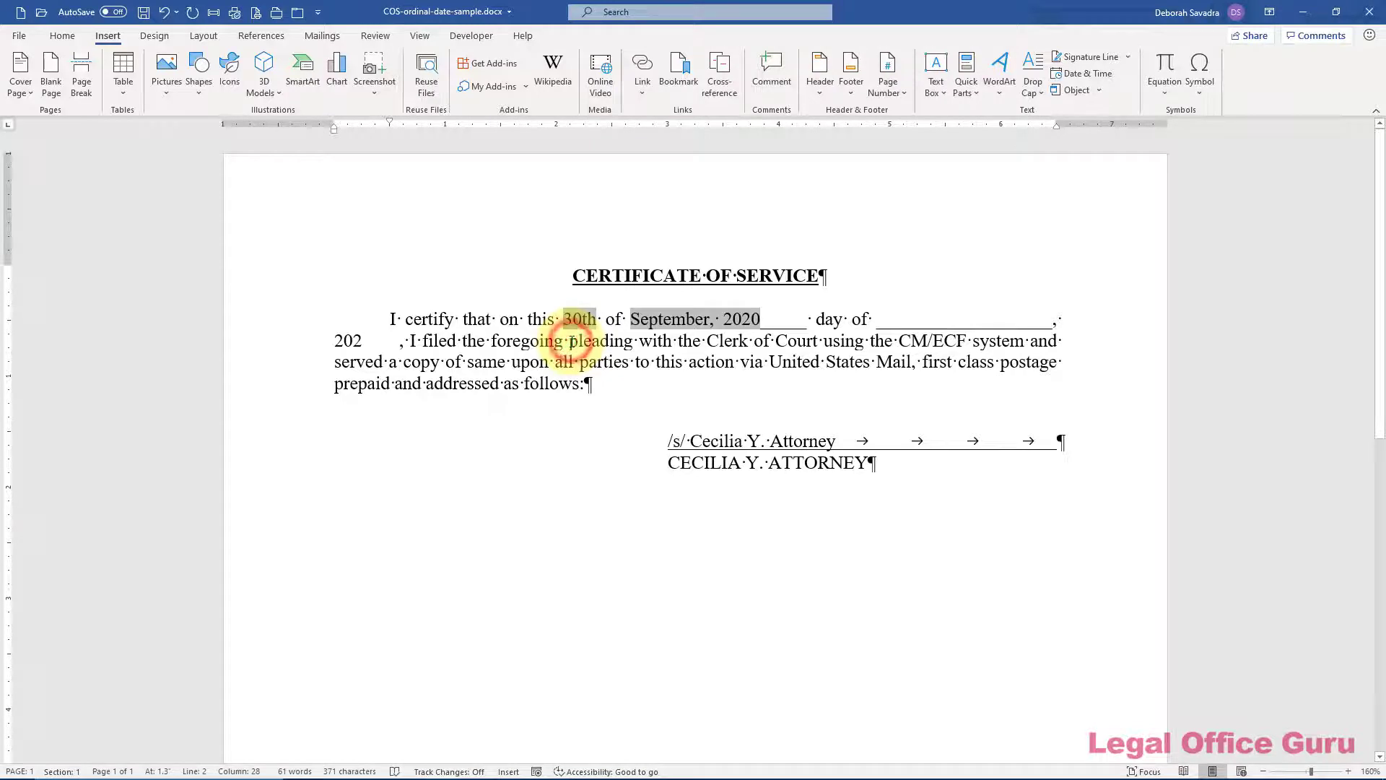
Select '30th of September, 2020' and start saving it as a Quick Part named 'Ordinal Date'
drag(565, 319, 683, 318)
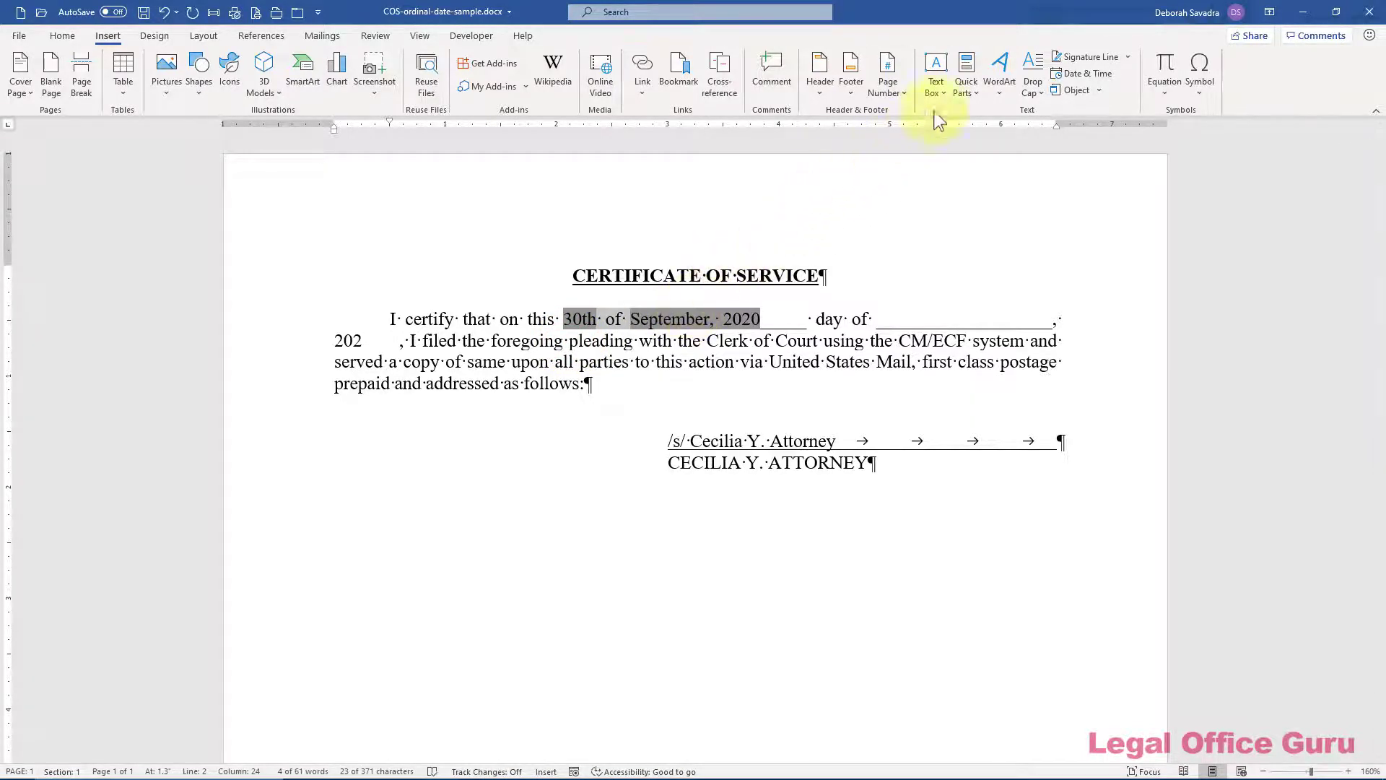
click(964, 85)
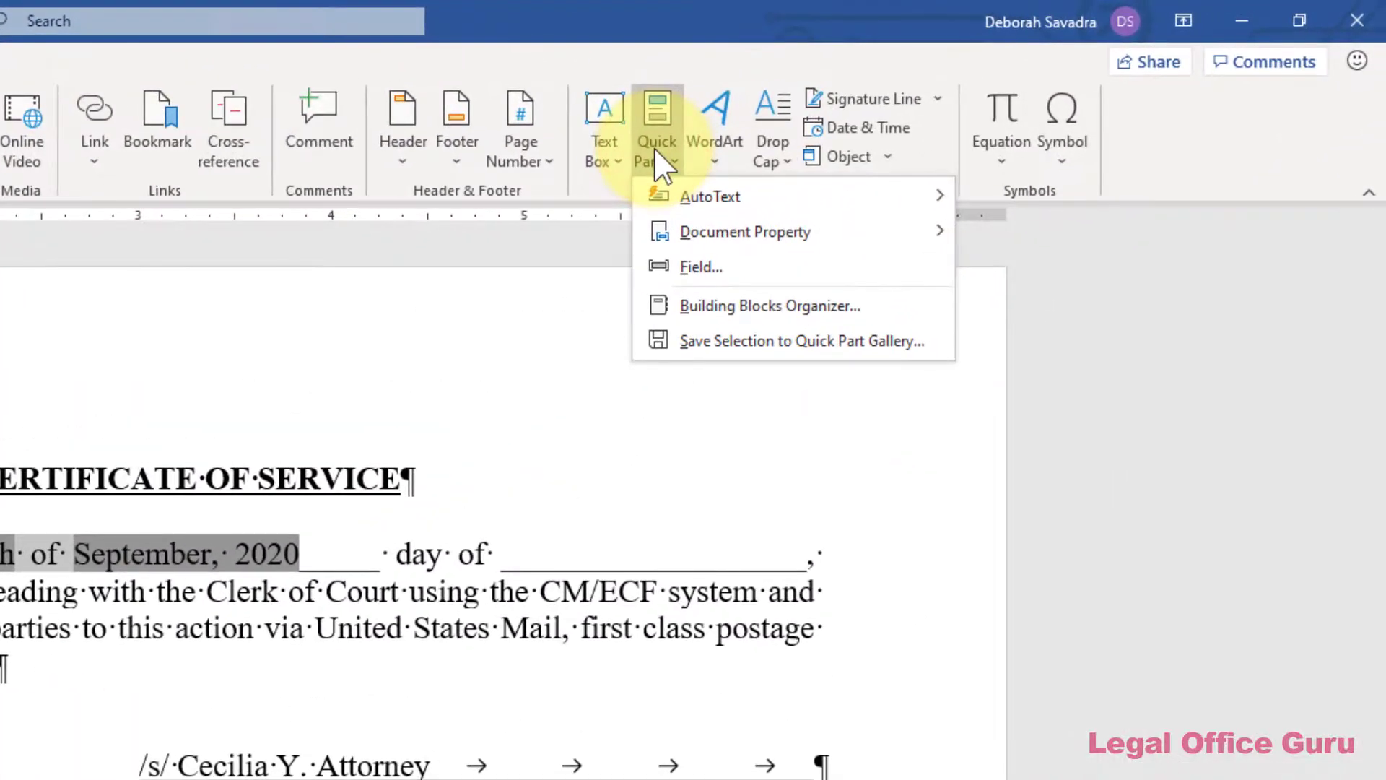
click(652, 339)
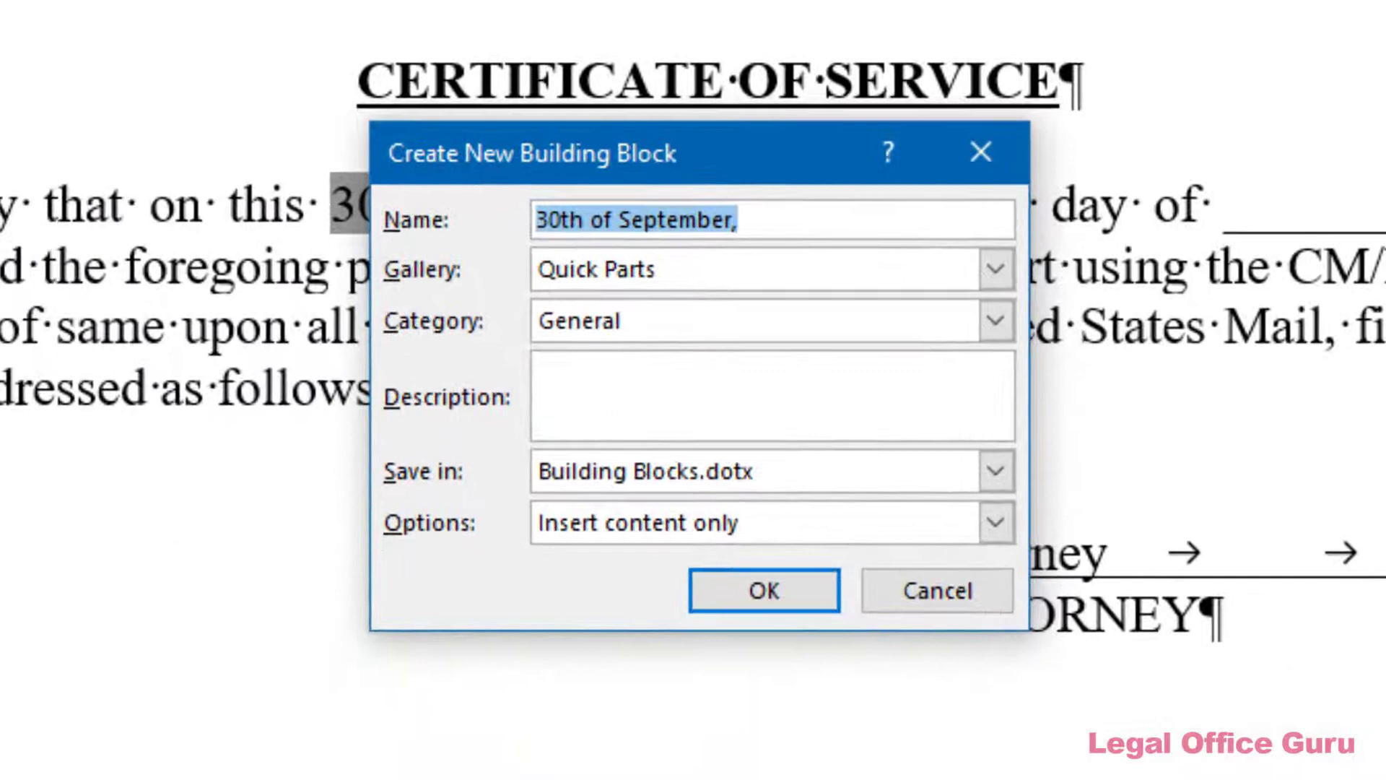
text(Ordinal Date)
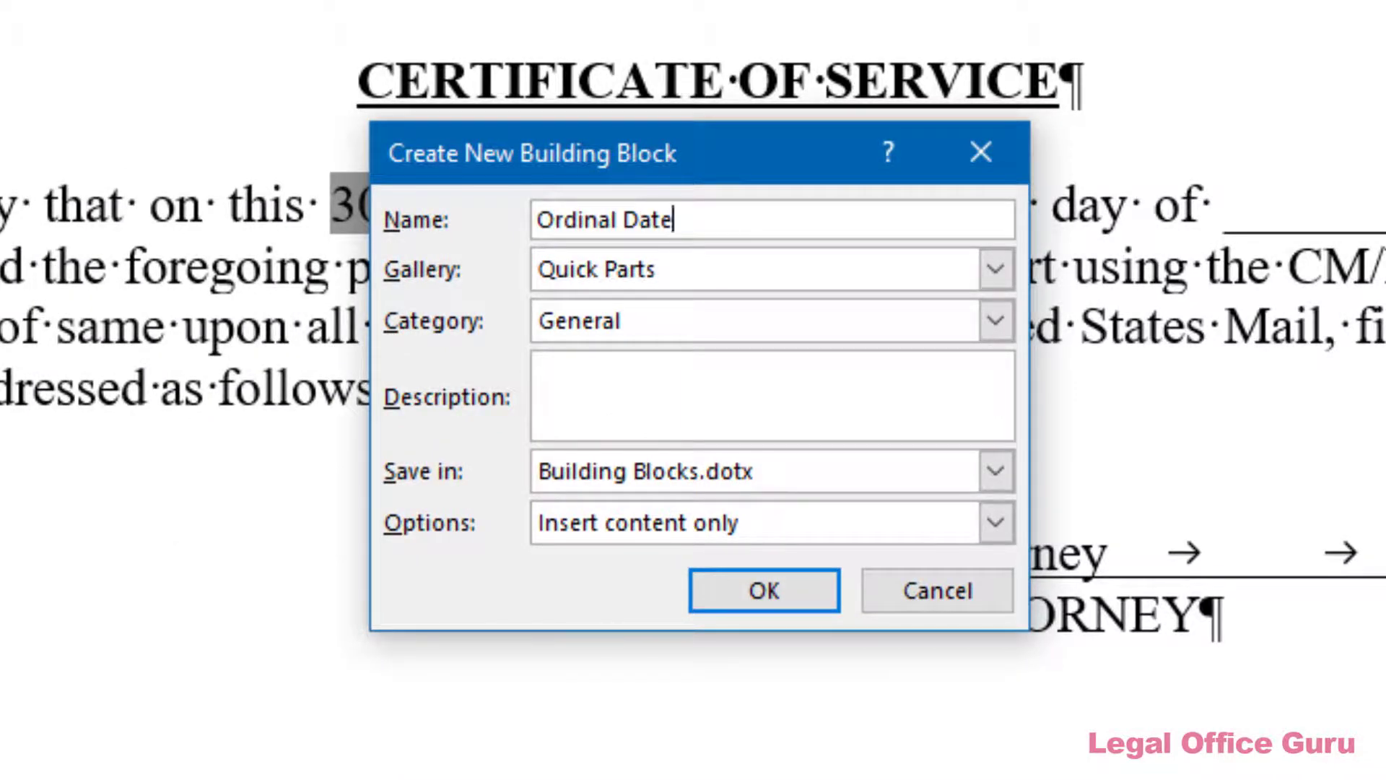
click(996, 320)
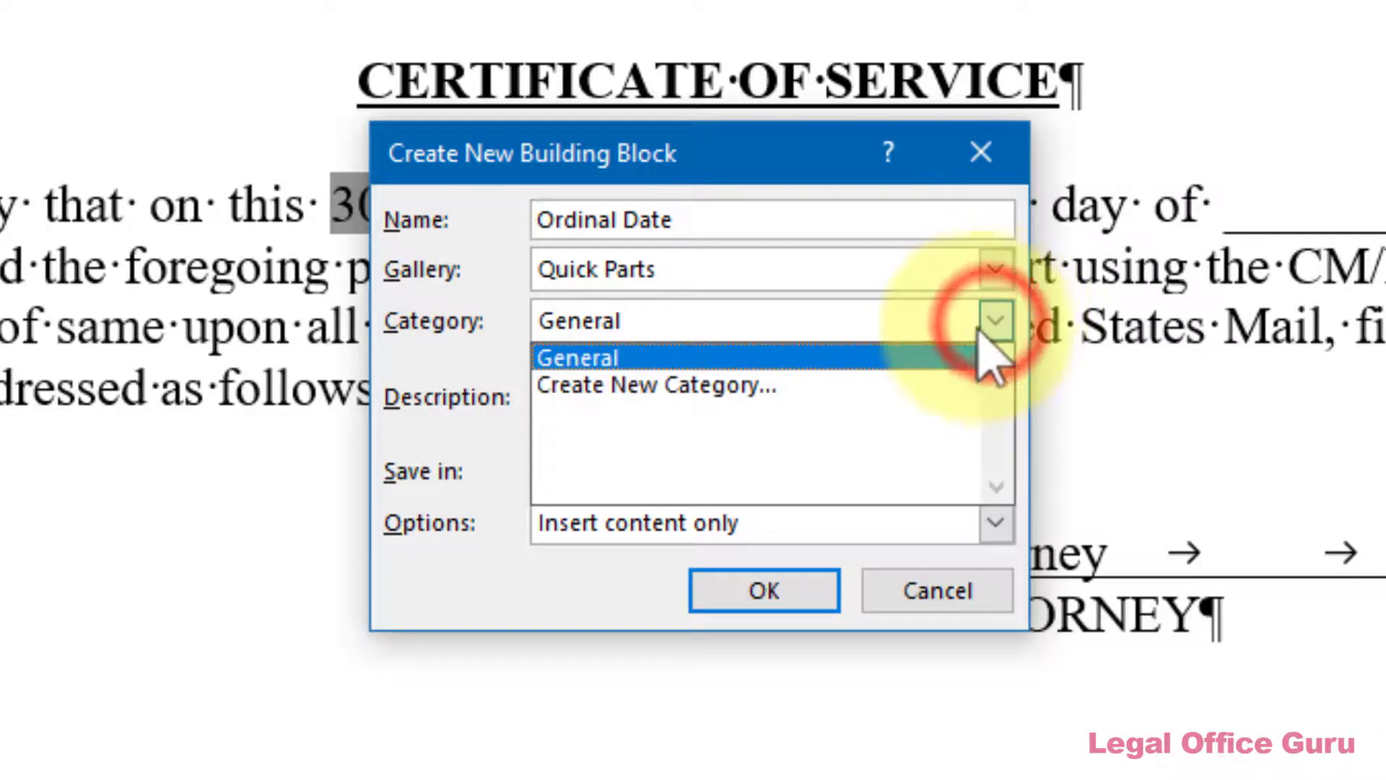
click(877, 384)
text(@Des)
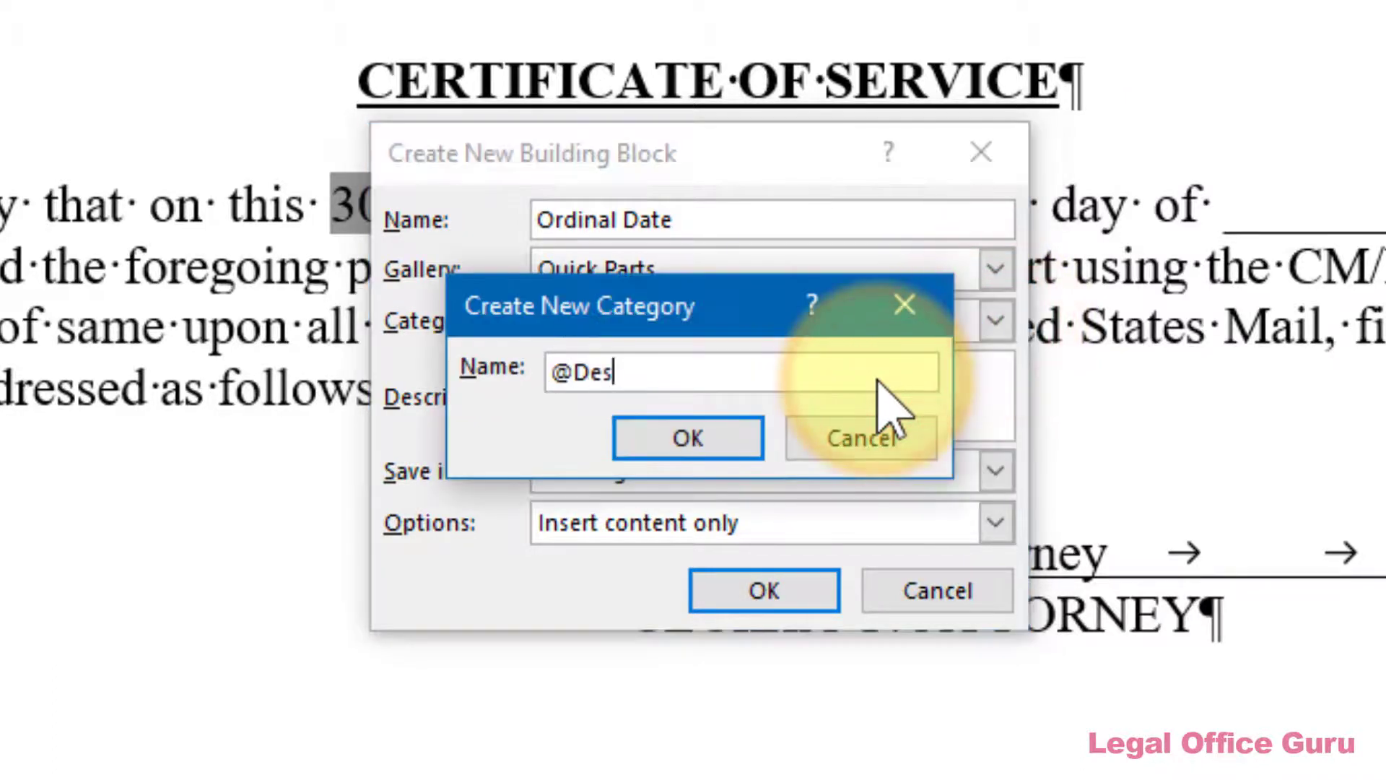
key(BackSpace)
key(BackSpace)
text(ES)
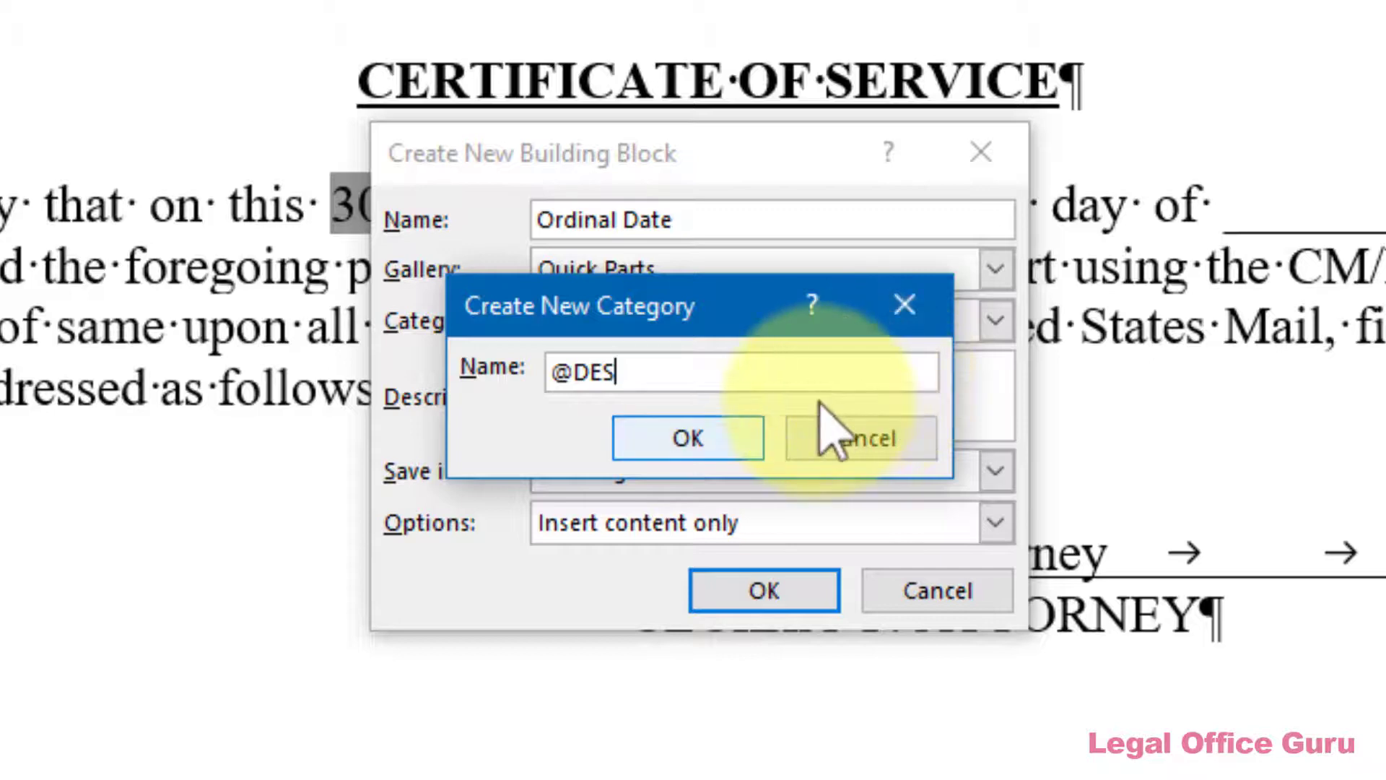
click(719, 438)
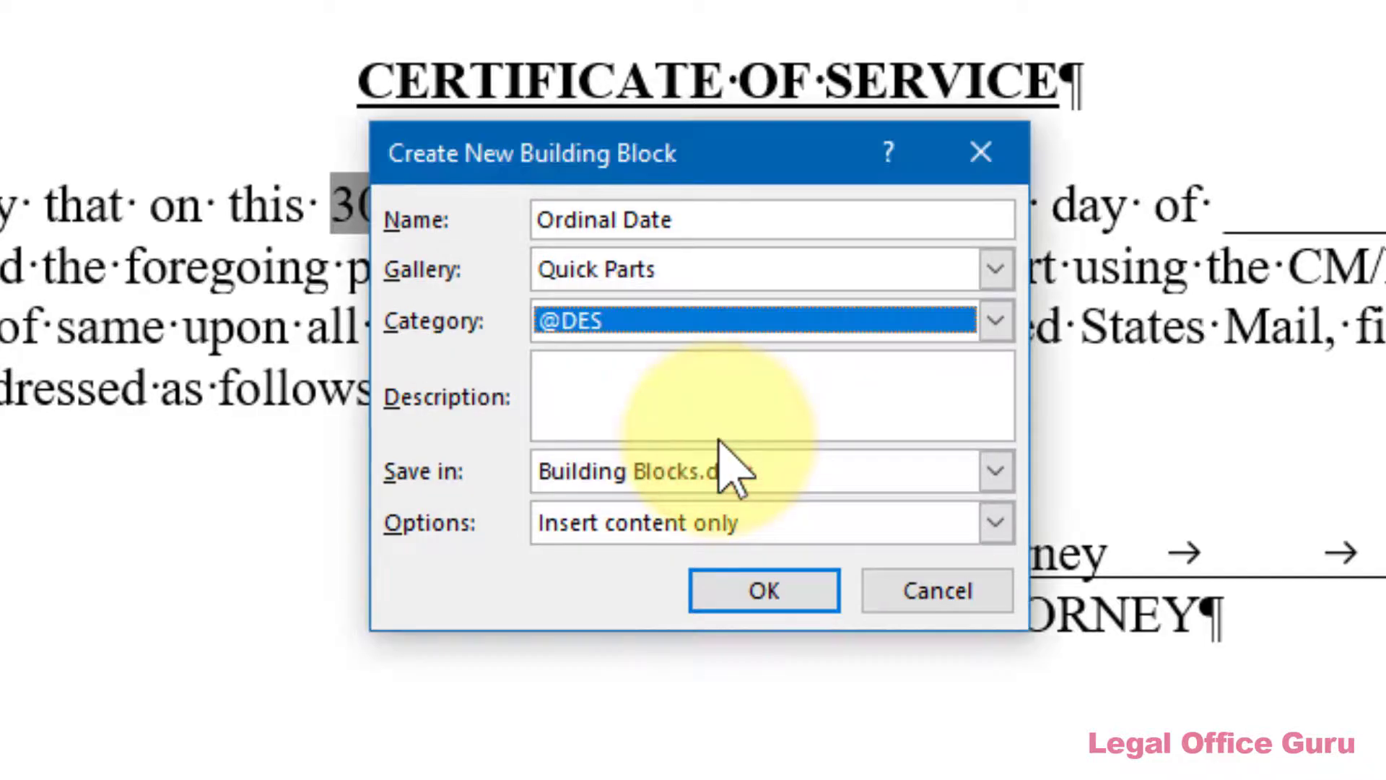
Save the Ordinal Date Quick Part, then insert it below the certification paragraph
click(750, 599)
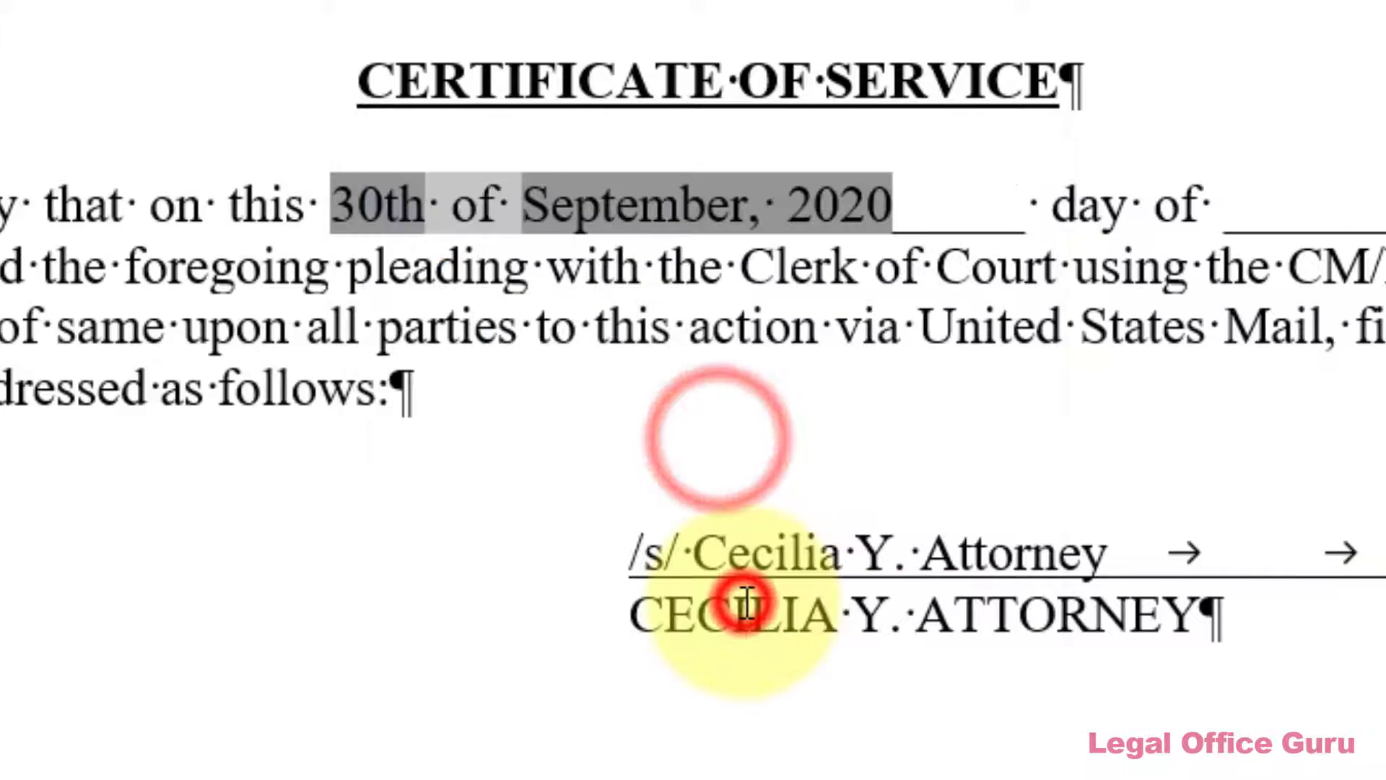
click(465, 473)
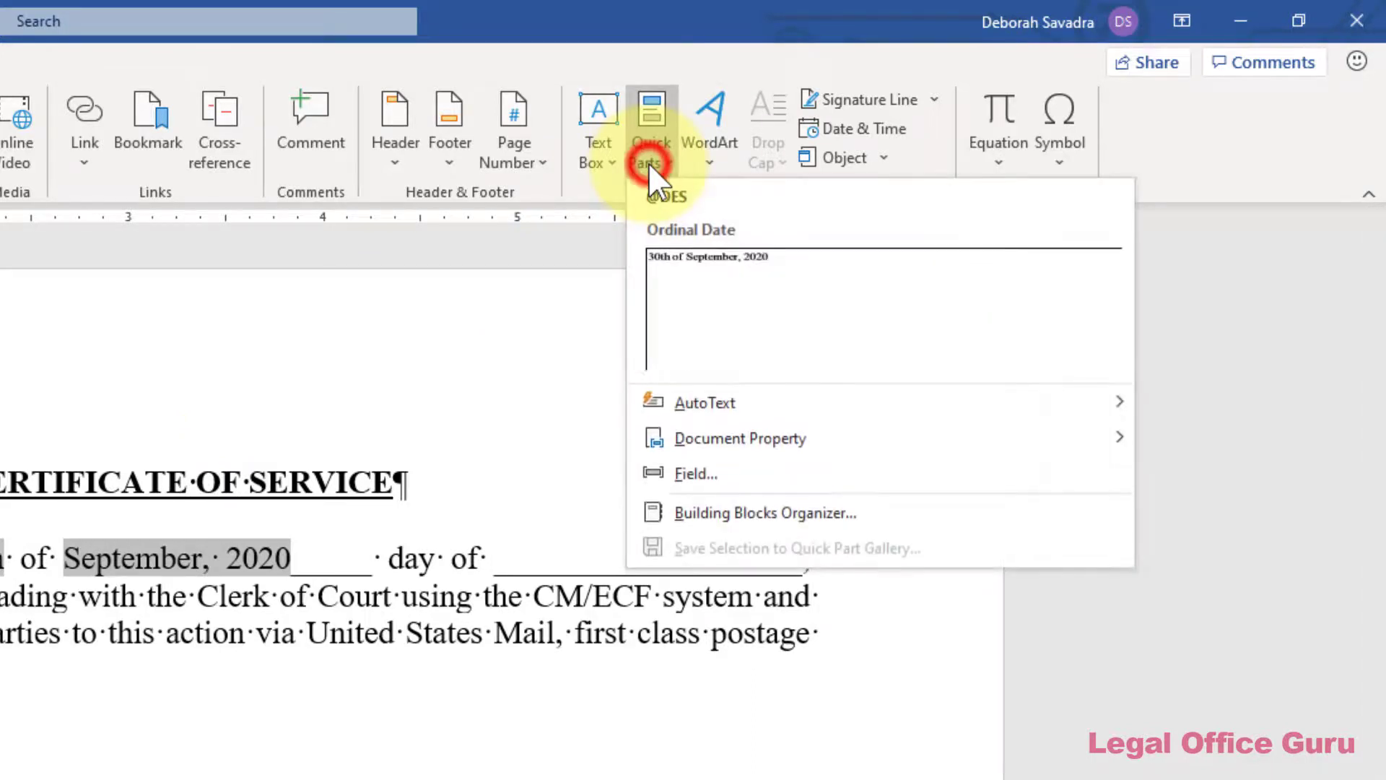
click(720, 310)
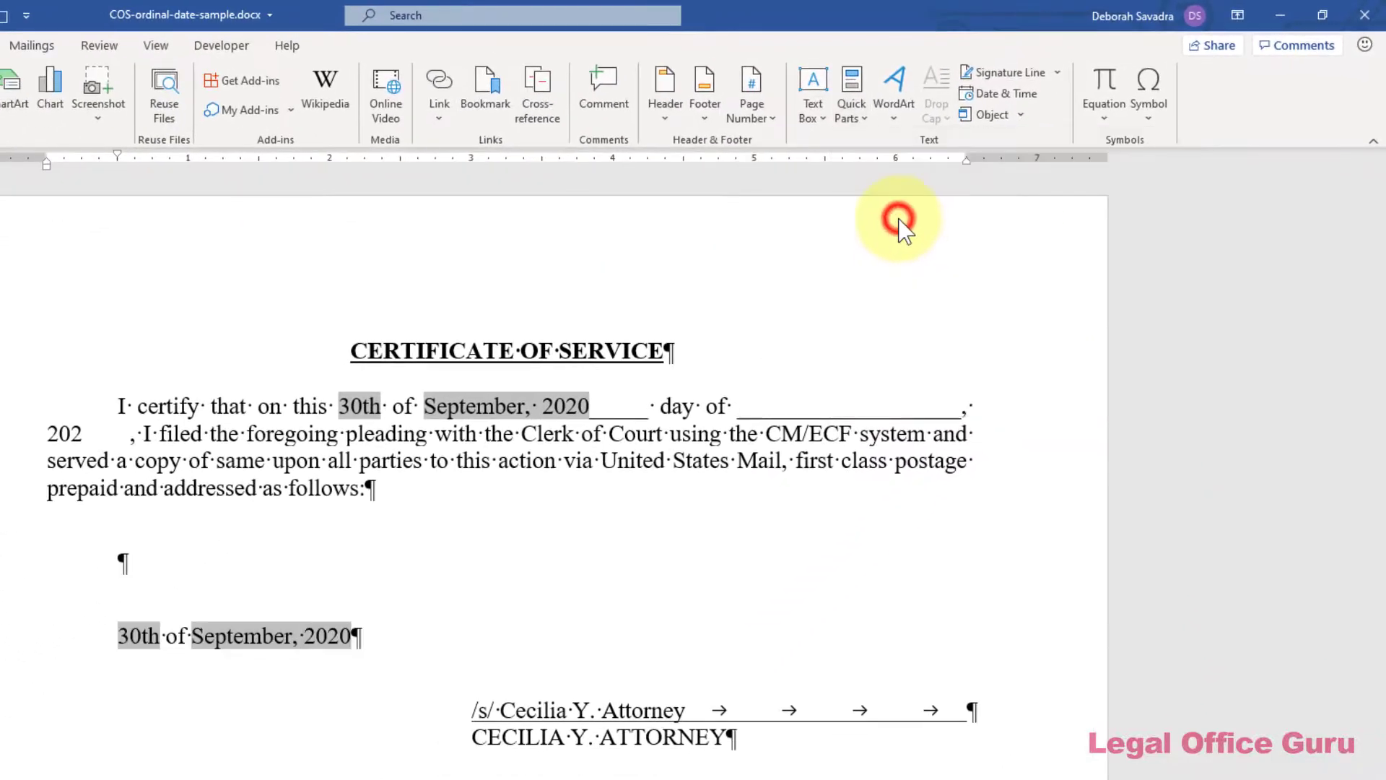